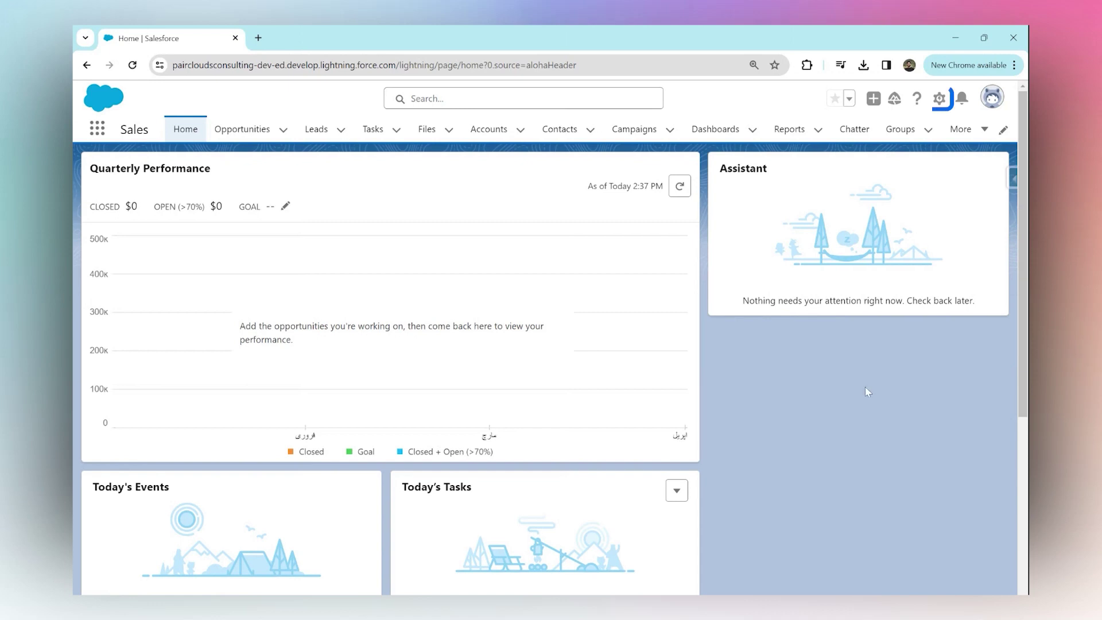
Launch Salesforce Setup in a new tab from the gear menu
left_click(937, 99)
left_click(876, 137)
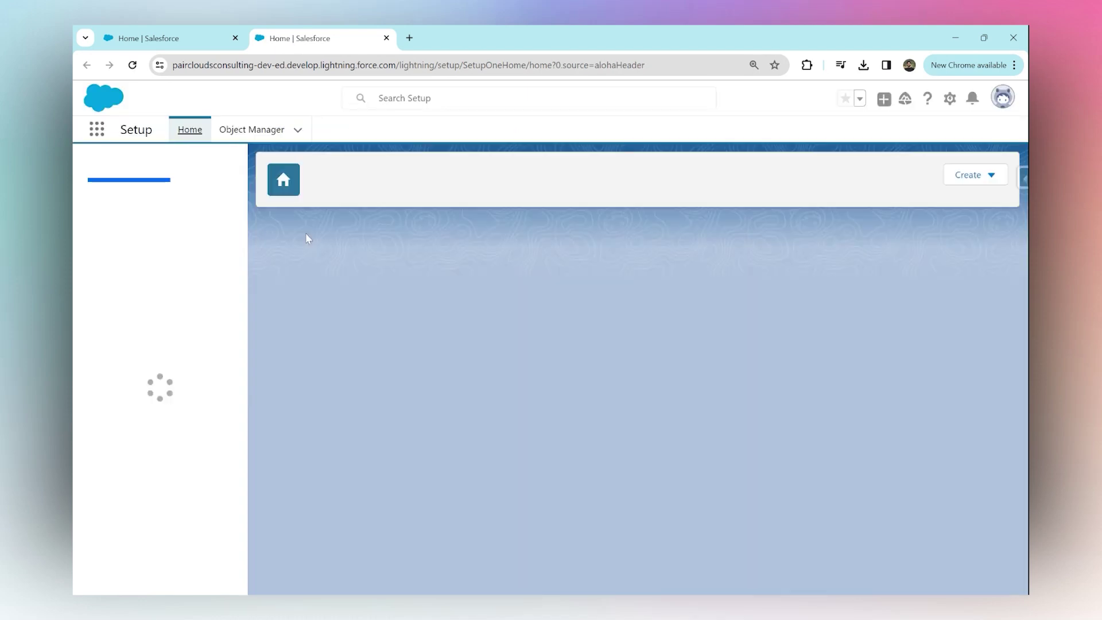
type("audi")
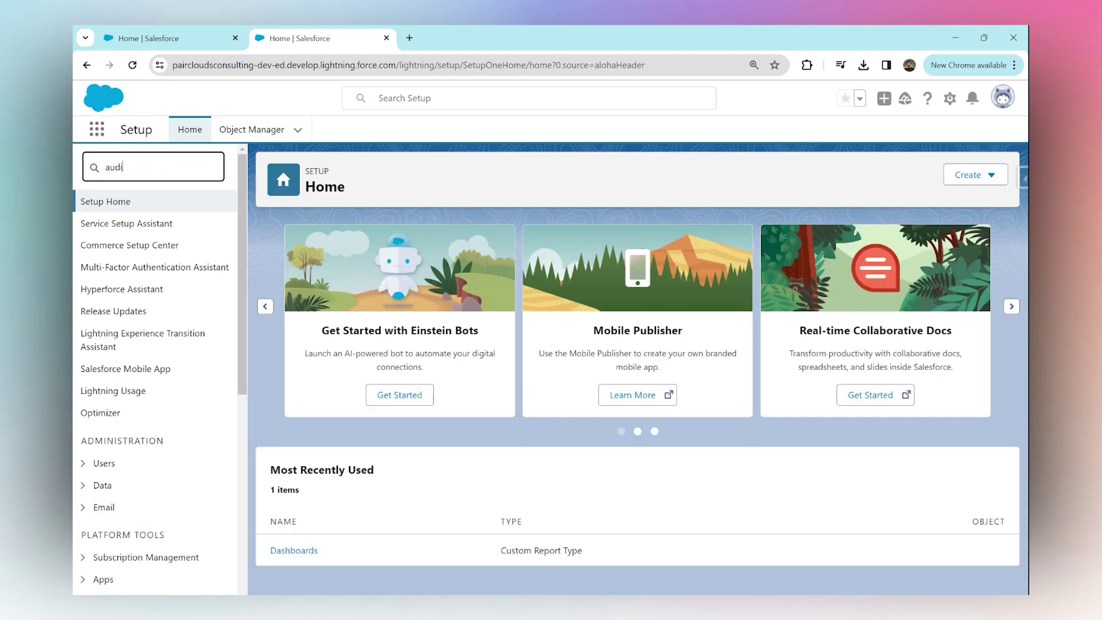
type("t tr")
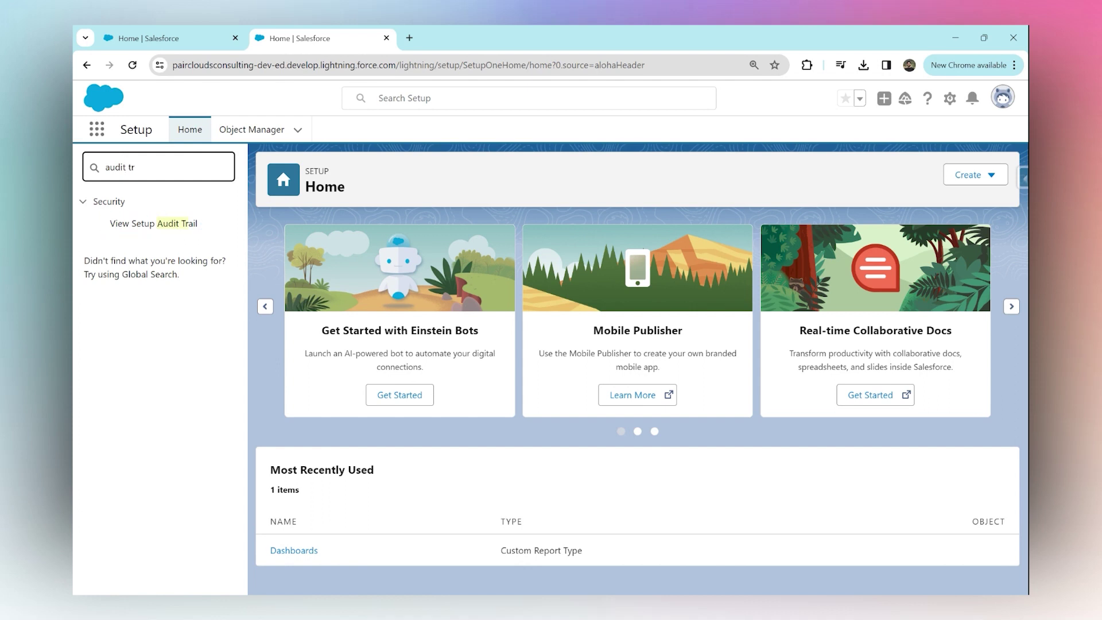
Choose View Setup Audit Trail under Security in the Quick Find results
left_click(126, 232)
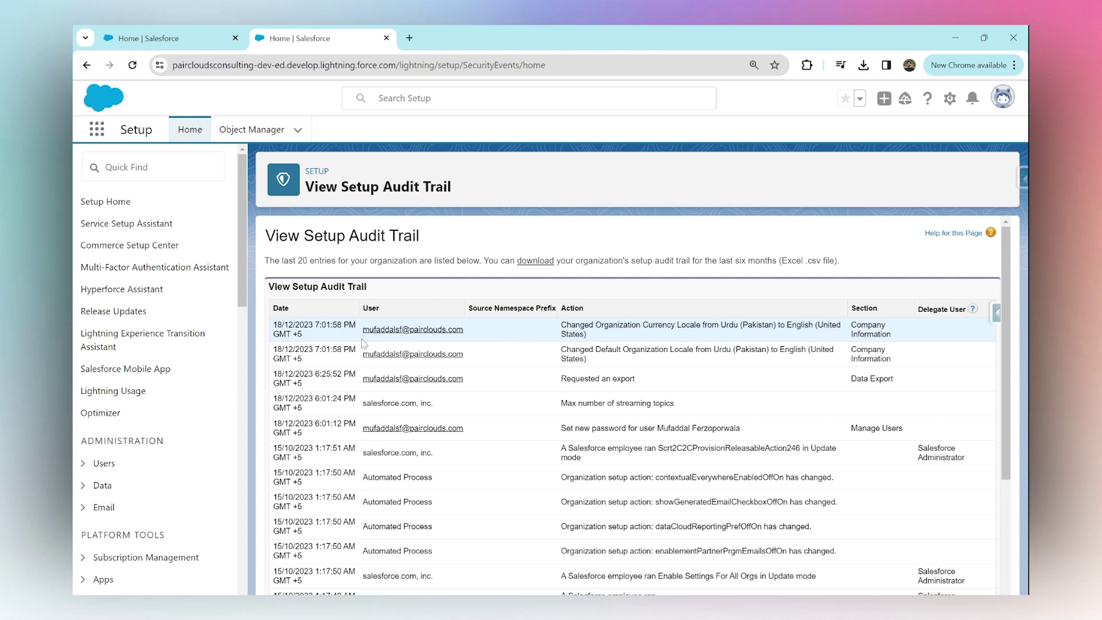